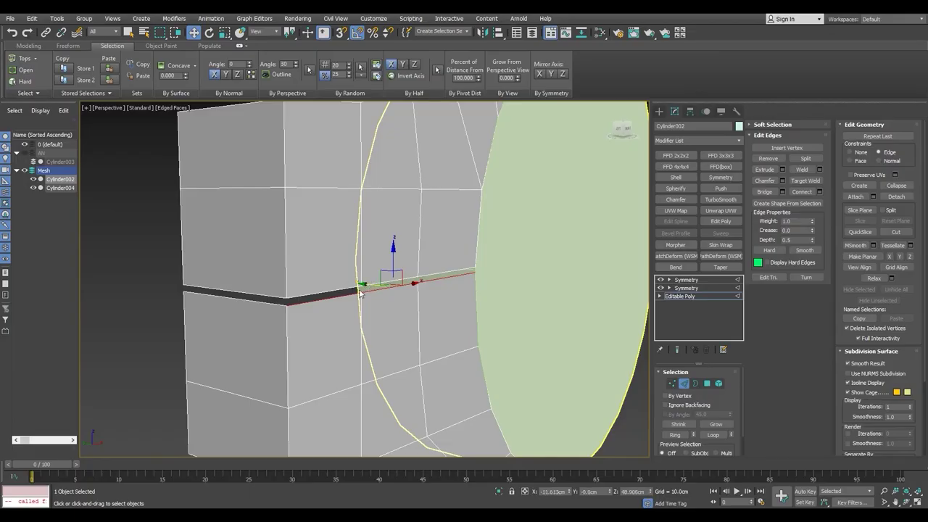
# - Hide the green disk cylinder and frame the axe handle in a maximized front view
pyautogui.moveTo(185, 296)
pyautogui.keyDown('alt'); pyautogui.mouseDown(button='middle')
pyautogui.moveTo(353, 321)
pyautogui.moveTo(307, 311)
pyautogui.moveTo(343, 240)
pyautogui.moveTo(508, 282)
pyautogui.mouseUp(button='middle'); pyautogui.keyUp('alt')
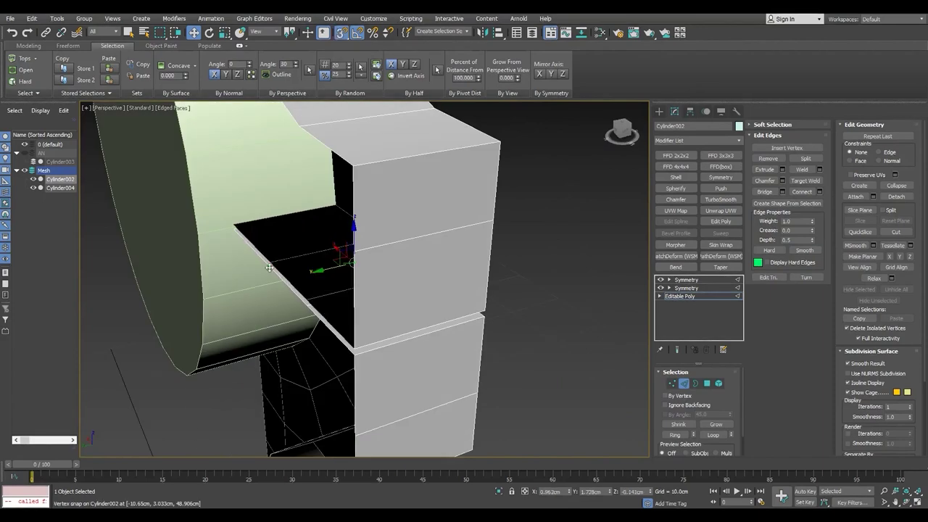
pyautogui.press('1')
pyautogui.moveTo(435, 247)
pyautogui.keyDown('alt'); pyautogui.mouseDown(button='middle')
pyautogui.moveTo(307, 259)
pyautogui.moveTo(290, 250)
pyautogui.moveTo(407, 180)
pyautogui.mouseUp(button='middle'); pyautogui.keyUp('alt')
pyautogui.hotkey('alt', 'q')
pyautogui.press('2')
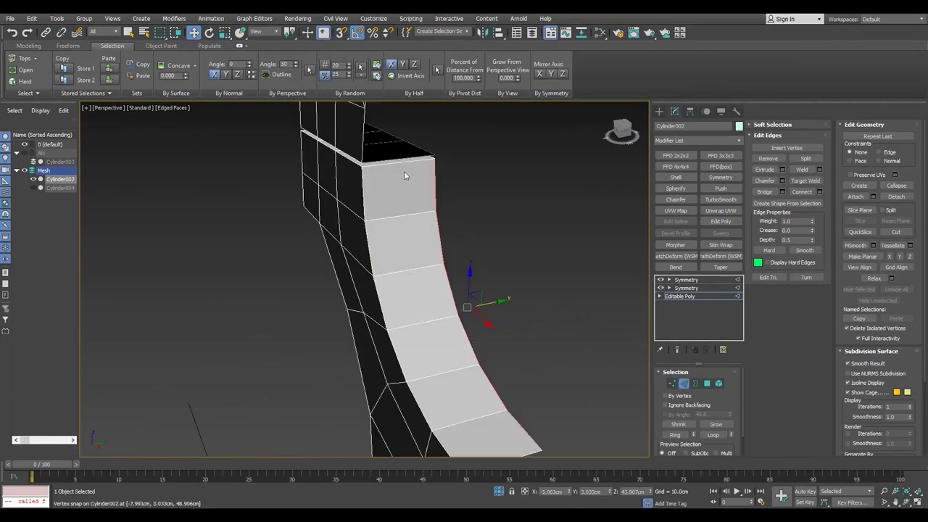
pyautogui.moveTo(443, 121); pyautogui.dragTo(432, 205, button='middle')
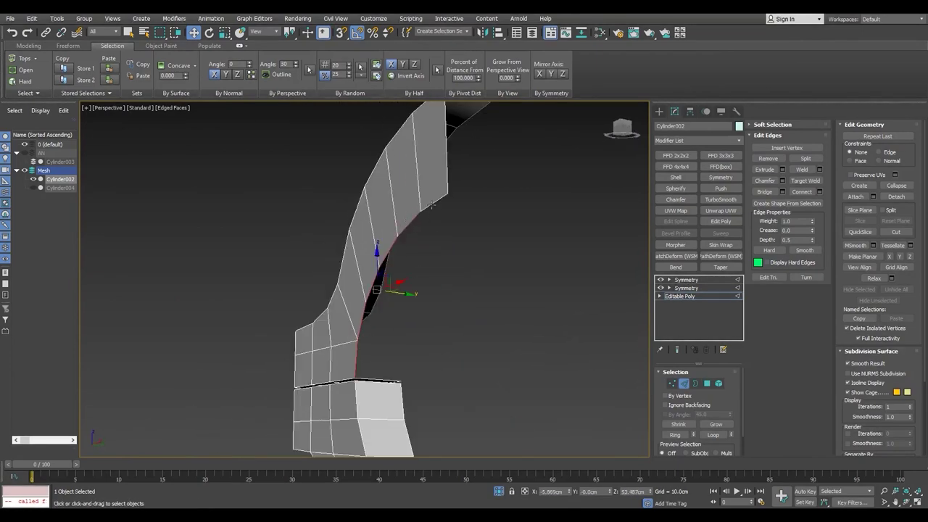
pyautogui.press('1')
pyautogui.scroll(5, 391, 261)
pyautogui.scroll(-6, 301, 242)
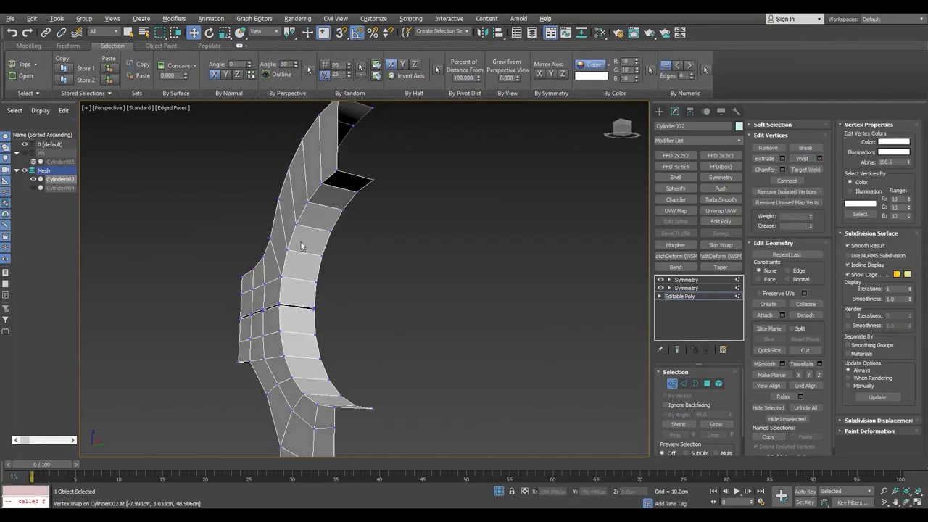
pyautogui.scroll(-3, 285, 272)
pyautogui.moveTo(285, 272)
pyautogui.keyDown('alt'); pyautogui.mouseDown(button='middle')
pyautogui.moveTo(328, 250)
pyautogui.moveTo(357, 250)
pyautogui.mouseUp(button='middle'); pyautogui.keyUp('alt')
pyautogui.scroll(5, 328, 250)
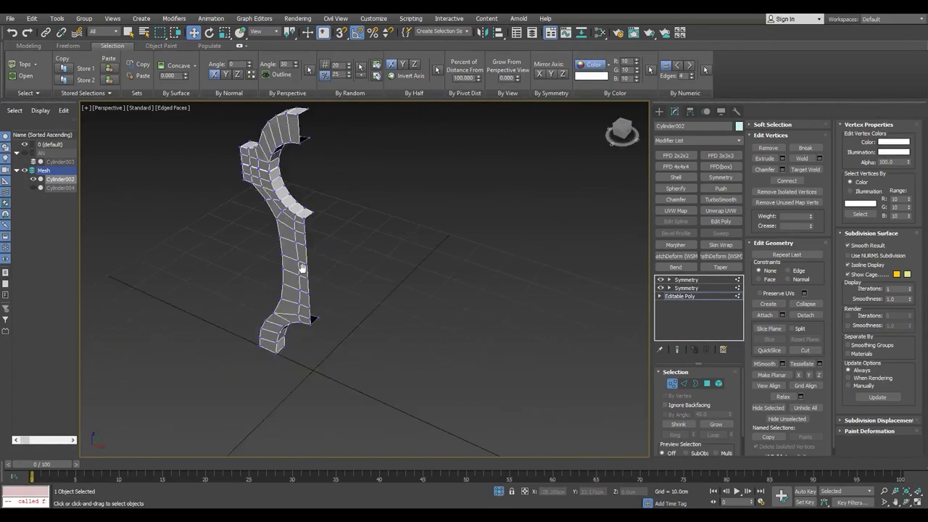
pyautogui.scroll(3, 356, 250)
pyautogui.hotkey('alt', 'w')
pyautogui.hotkey('alt', 'w')
pyautogui.scroll(5, 352, 268)
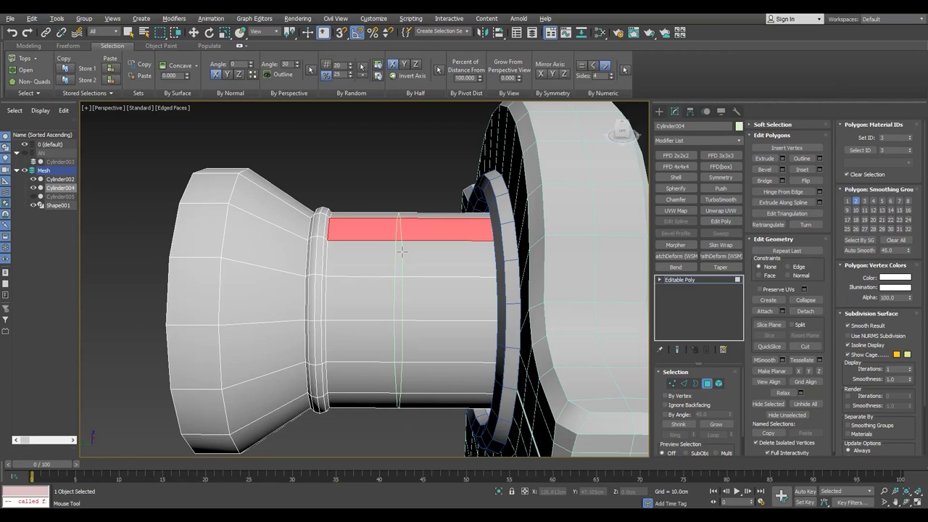
# - Chamfer the edge loop around the axe handle into two loops
pyautogui.press('w')
pyautogui.press('2')
pyautogui.doubleClick(399, 251)
pyautogui.keyDown('alt'); pyautogui.moveTo(402, 252); pyautogui.dragTo(390, 259, button='middle'); pyautogui.keyUp('alt')
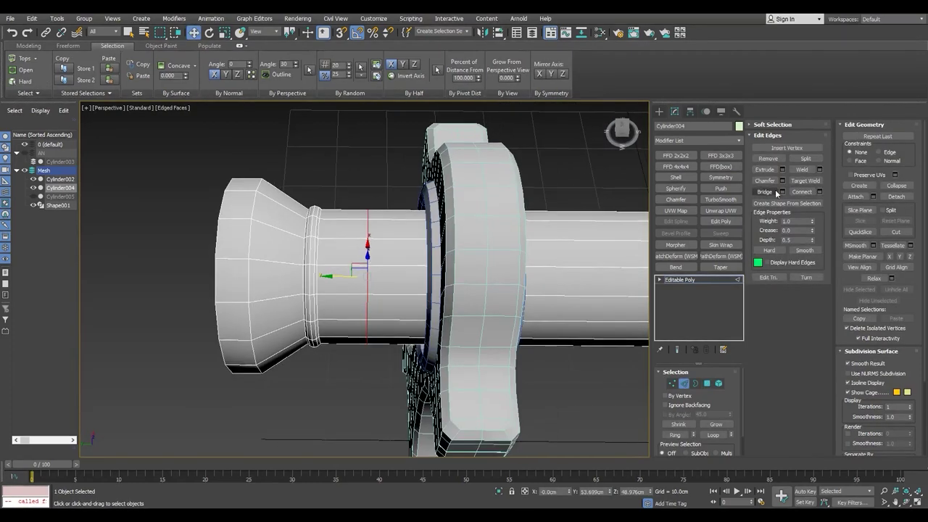
pyautogui.hotkey('ctrl', 'shift', 'c')
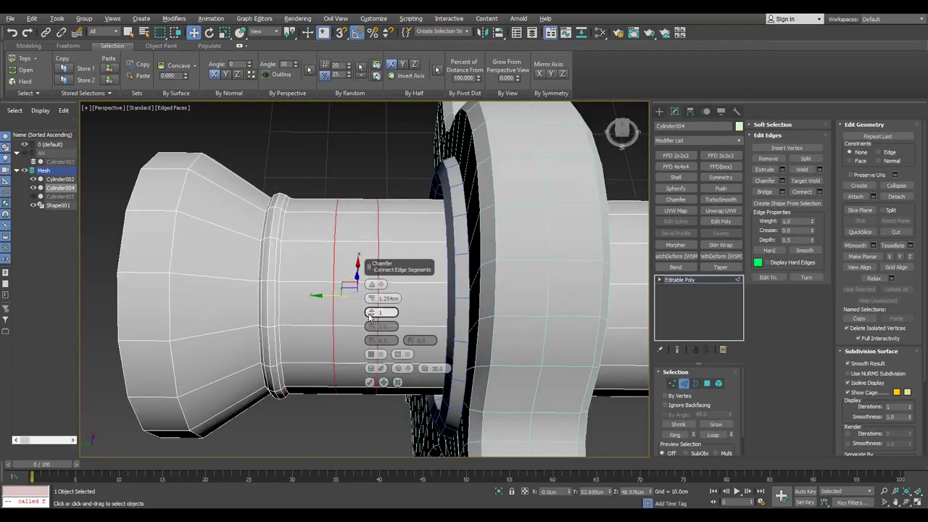
pyautogui.keyDown('alt'); pyautogui.moveTo(319, 238); pyautogui.dragTo(390, 296, button='middle'); pyautogui.keyUp('alt')
# - Detach the polygon ring between the chamfered edges as a clone
pyautogui.press('Return')
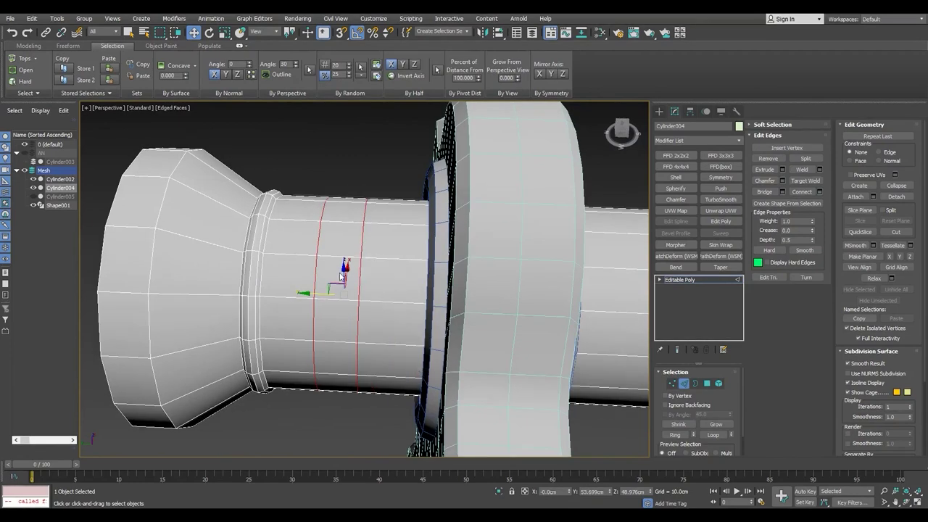
pyautogui.press('4')
pyautogui.scroll(2, 346, 235)
pyautogui.doubleClick(347, 236)
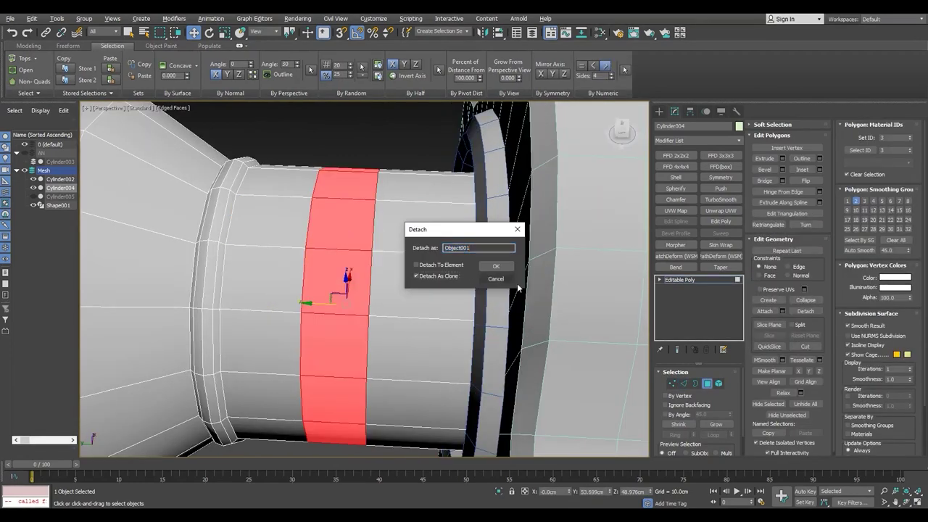
pyautogui.press('Return')
pyautogui.press('2')
pyautogui.doubleClick(361, 251)
pyautogui.scroll(1, 360, 251)
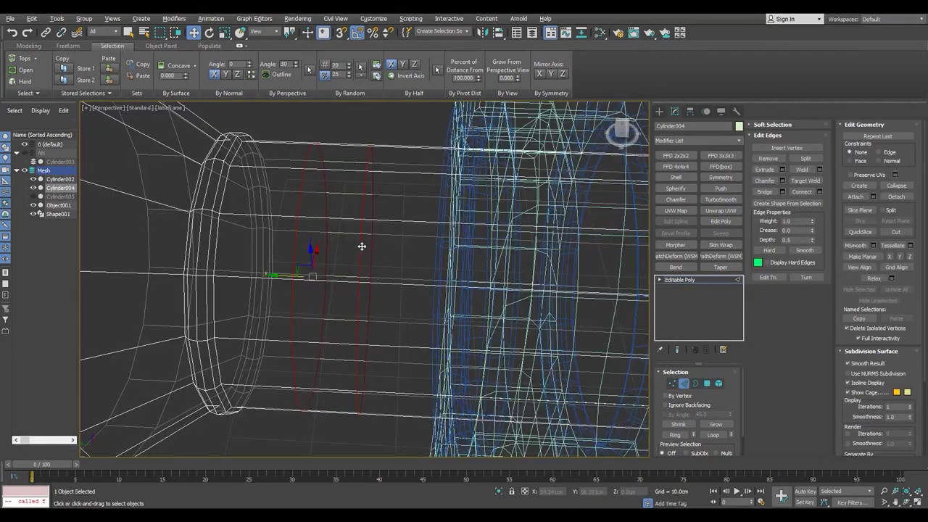
# - Add a Shell modifier to the detached ring to give it thickness
pyautogui.click(680, 280)
pyautogui.click(352, 233)
pyautogui.keyDown('alt'); pyautogui.moveTo(353, 233); pyautogui.dragTo(363, 247, button='middle'); pyautogui.keyUp('alt')
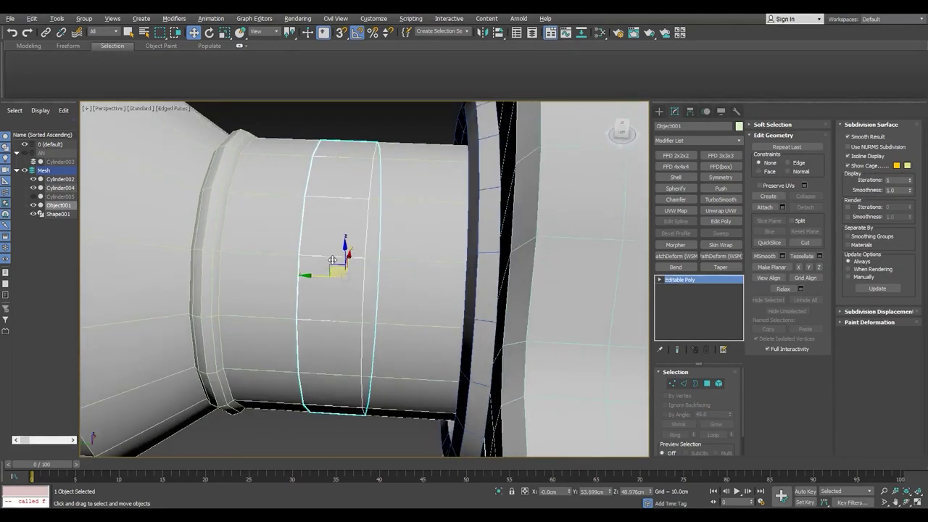
pyautogui.click(676, 177)
pyautogui.keyDown('alt'); pyautogui.moveTo(464, 218); pyautogui.dragTo(480, 218, button='middle'); pyautogui.keyUp('alt')
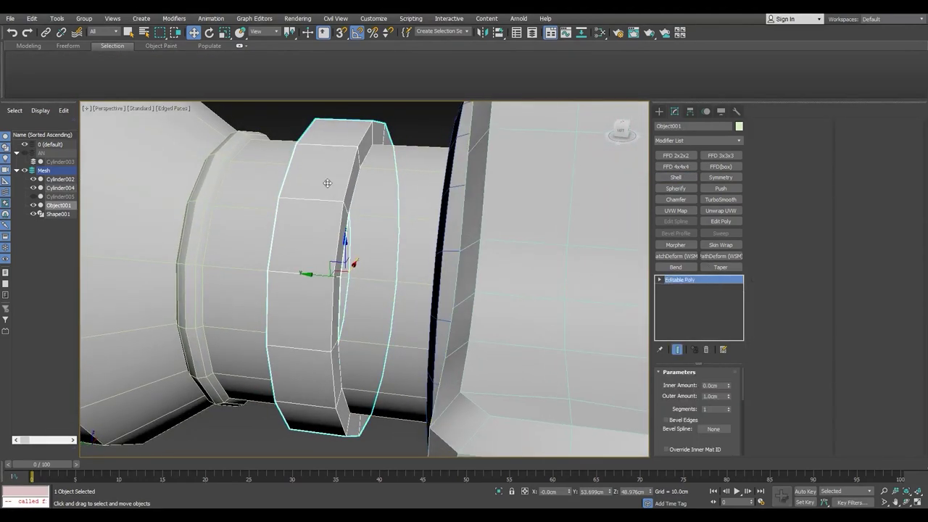
# - Scale the ring's vertices outward to form the raised band
pyautogui.press('2')
pyautogui.click(673, 384)
pyautogui.press('r')
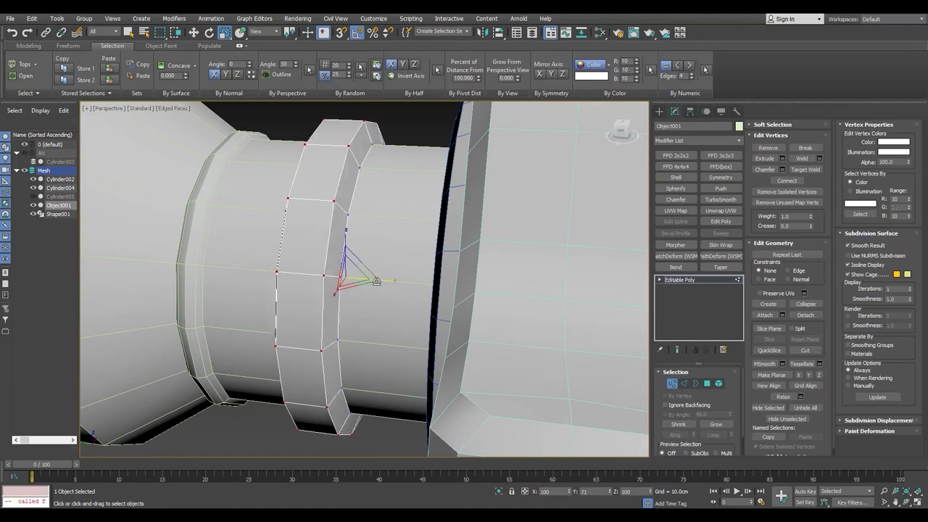
pyautogui.moveTo(366, 268); pyautogui.dragTo(369, 276)
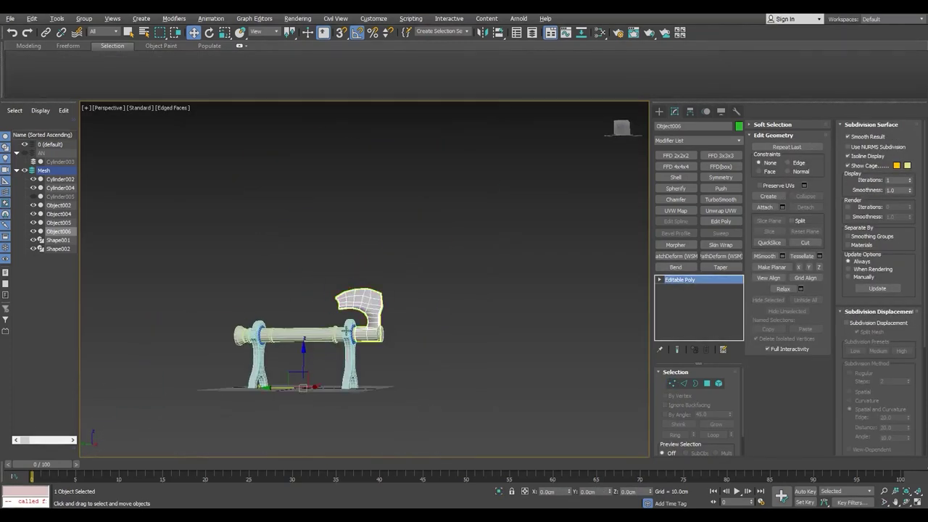
# - Broaden the top of the blade by moving its vertices in the left side view
pyautogui.keyDown('alt'); pyautogui.moveTo(225, 291); pyautogui.dragTo(398, 248, button='middle'); pyautogui.keyUp('alt')
pyautogui.scroll(8, 399, 248)
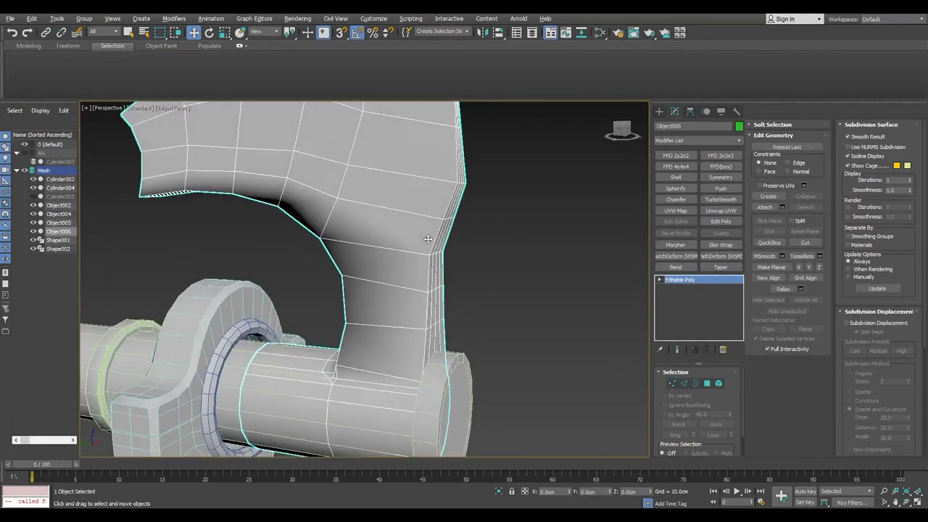
pyautogui.press('l')
pyautogui.press('1')
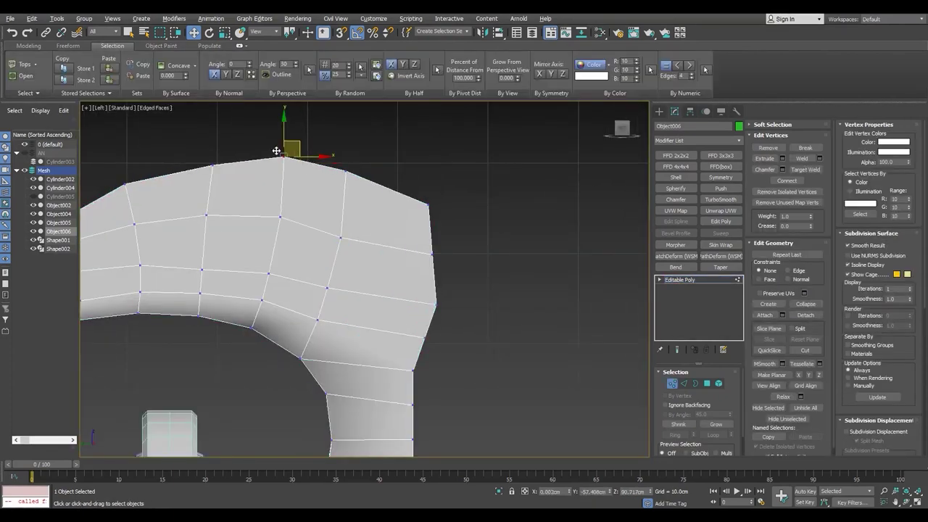
pyautogui.press('p')
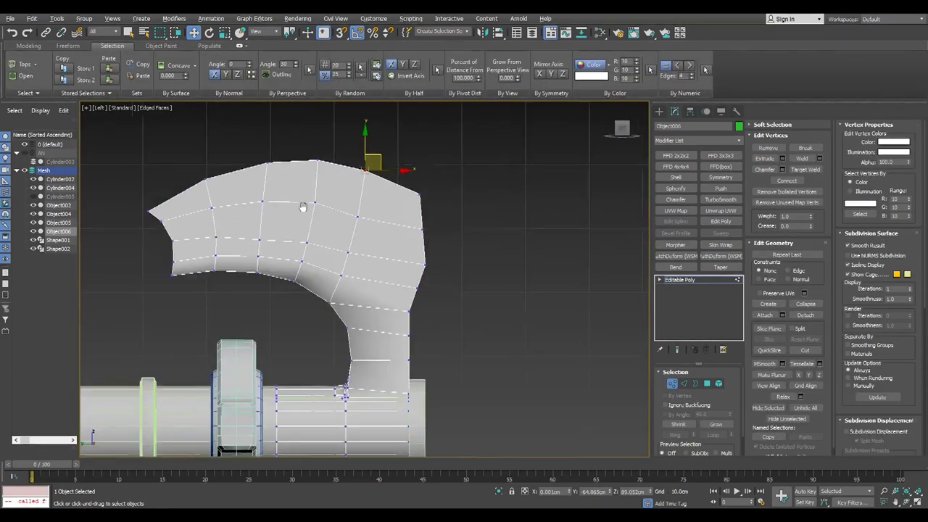
pyautogui.hotkey('alt', 'w')
pyautogui.hotkey('alt', 'w')
pyautogui.moveTo(367, 155)
pyautogui.mouseDown(button='middle')
pyautogui.moveTo(315, 226)
pyautogui.moveTo(361, 258)
pyautogui.moveTo(333, 311)
pyautogui.moveTo(199, 255)
pyautogui.mouseUp(button='middle')
# - Select the polygons along the axe head's outer blade edge
pyautogui.press('4')
pyautogui.scroll(-5, 317, 312)
pyautogui.scroll(5, 316, 312)
pyautogui.scroll(-5, 203, 253)
pyautogui.scroll(5, 203, 253)
pyautogui.scroll(-3, 198, 255)
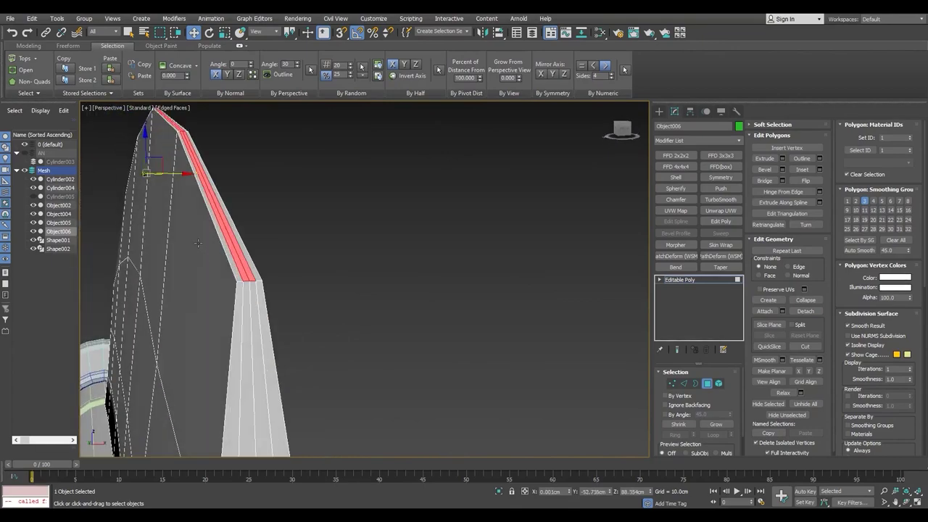
pyautogui.scroll(-5, 158, 158)
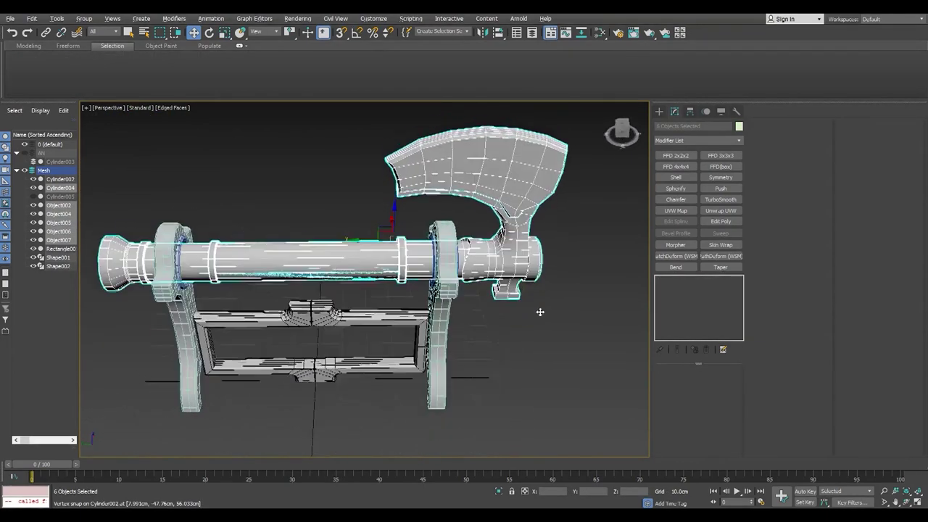
pyautogui.keyDown('alt'); pyautogui.moveTo(539, 313); pyautogui.dragTo(511, 392, button='middle'); pyautogui.keyUp('alt')
pyautogui.scroll(5, 511, 391)
pyautogui.click(45, 267)
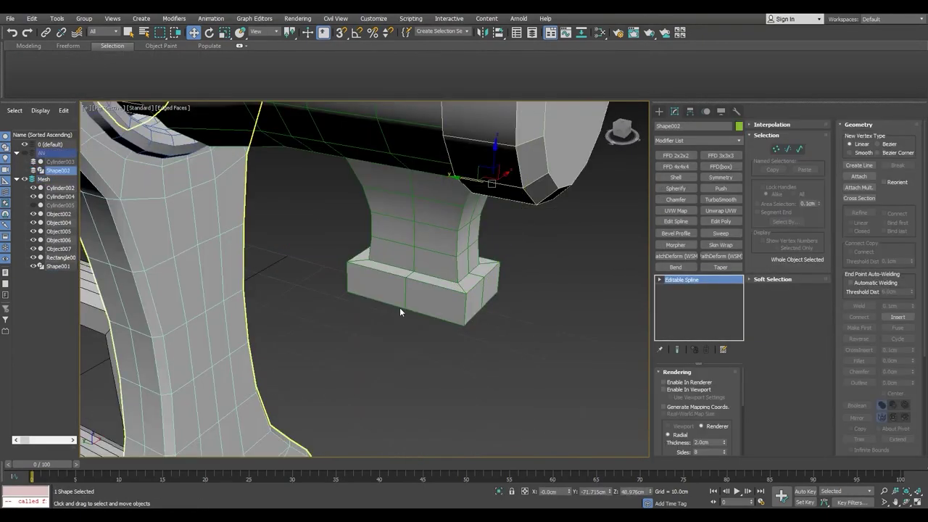
pyautogui.scroll(-5, 399, 308)
pyautogui.click(332, 269)
pyautogui.scroll(5, 331, 269)
pyautogui.keyDown('alt'); pyautogui.moveTo(331, 269); pyautogui.dragTo(290, 304, button='middle'); pyautogui.keyUp('alt')
pyautogui.scroll(-5, 240, 423)
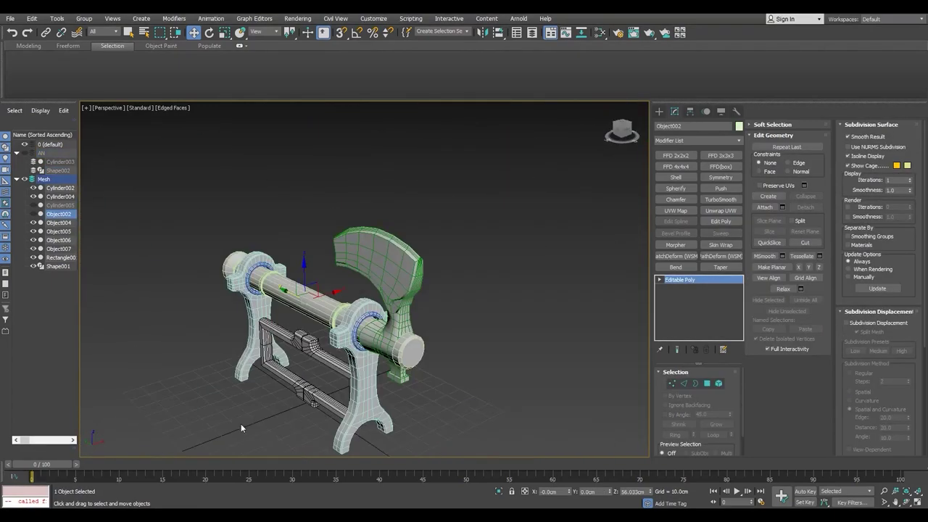
pyautogui.keyDown('alt'); pyautogui.moveTo(241, 428); pyautogui.dragTo(383, 269, button='middle'); pyautogui.keyUp('alt')
pyautogui.click(383, 268)
pyautogui.scroll(3, 385, 275)
pyautogui.scroll(2, 385, 275)
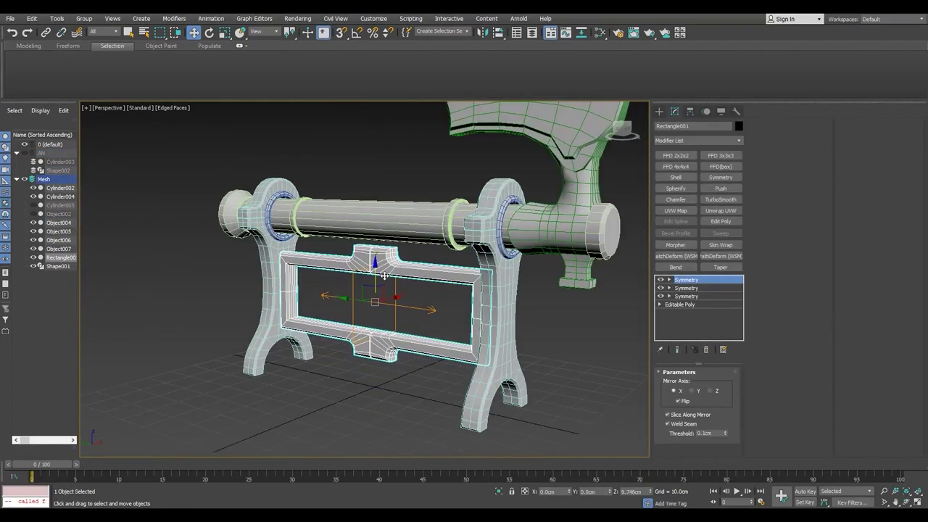
pyautogui.hotkey('alt', 'w')
pyautogui.hotkey('alt', 'w')
pyautogui.scroll(-5, 427, 273)
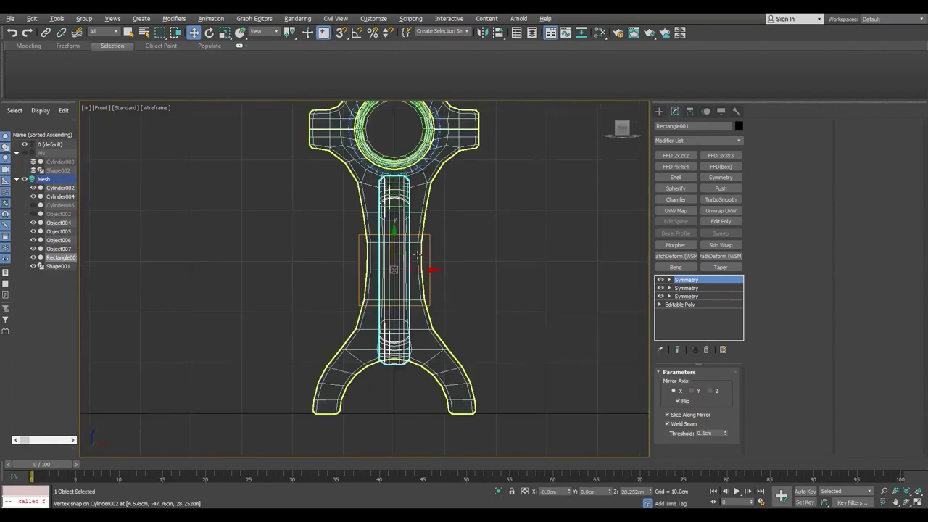
pyautogui.press('p')
pyautogui.keyDown('alt'); pyautogui.moveTo(363, 305); pyautogui.dragTo(333, 316, button='middle'); pyautogui.keyUp('alt')
pyautogui.click(334, 317)
pyautogui.press('F4')
pyautogui.moveTo(513, 341)
pyautogui.keyDown('alt'); pyautogui.mouseDown(button='middle')
pyautogui.moveTo(365, 330)
pyautogui.moveTo(424, 355)
pyautogui.moveTo(452, 326)
pyautogui.moveTo(440, 326)
pyautogui.mouseUp(button='middle'); pyautogui.keyUp('alt')
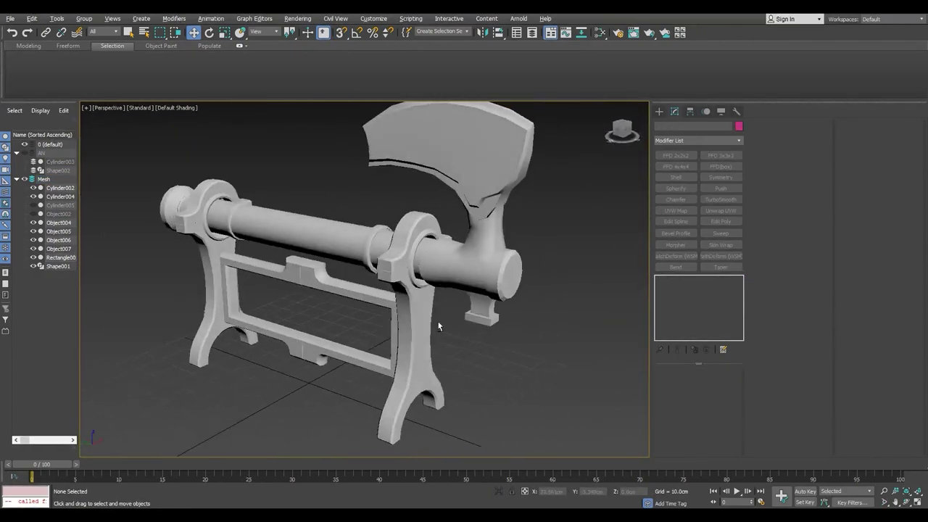
pyautogui.scroll(-3, 440, 326)
pyautogui.scroll(10, 394, 290)
pyautogui.scroll(-8, 307, 387)
# - Pan, orbit and zoom to a left-angled view of the stand rack
pyautogui.moveTo(307, 386); pyautogui.dragTo(318, 377, button='middle')
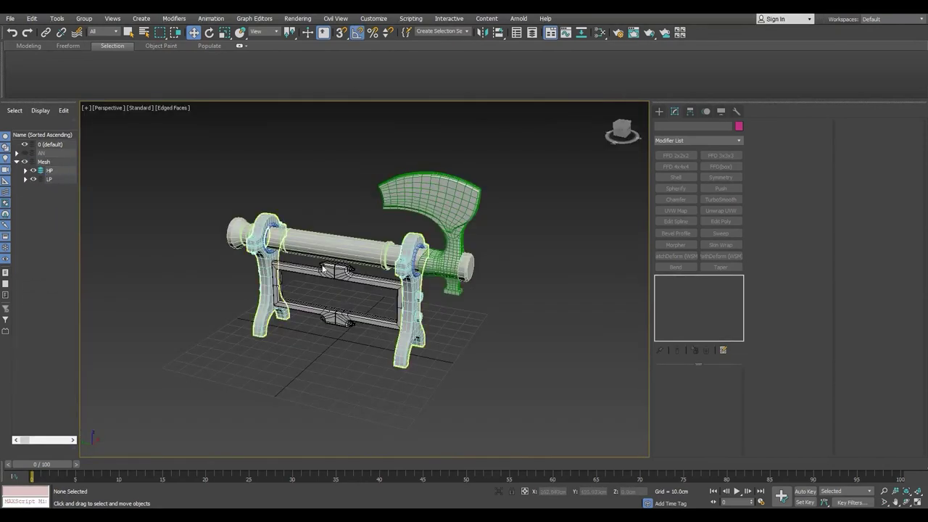
pyautogui.keyDown('alt'); pyautogui.moveTo(324, 270); pyautogui.dragTo(255, 256, button='middle'); pyautogui.keyUp('alt')
pyautogui.scroll(3, 255, 255)
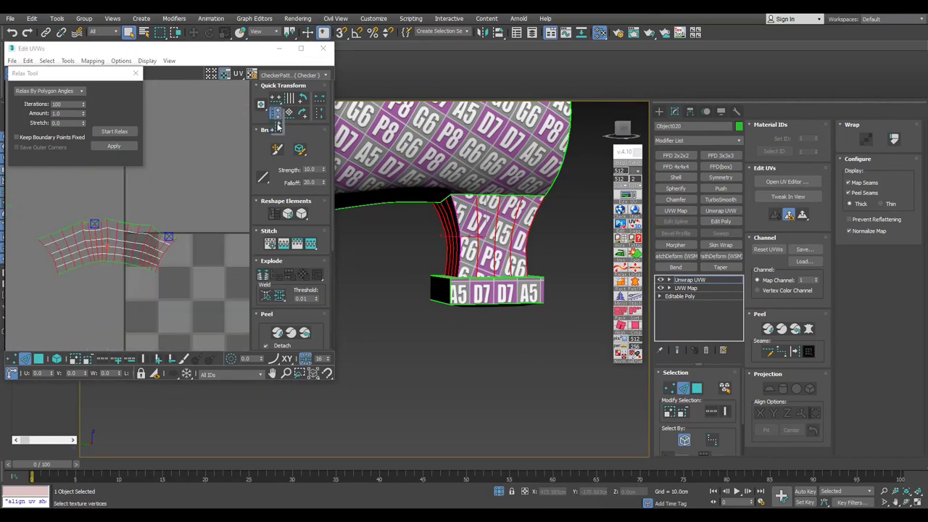
# - Straighten the leg's curved UV strip into a grid and check the checker texture
pyautogui.click(277, 115)
pyautogui.scroll(-5, 136, 212)
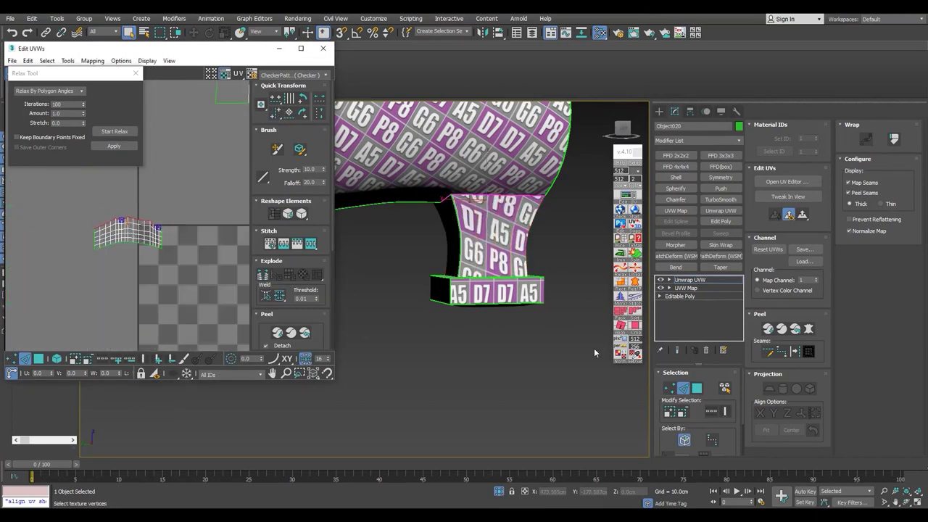
pyautogui.scroll(-5, 150, 261)
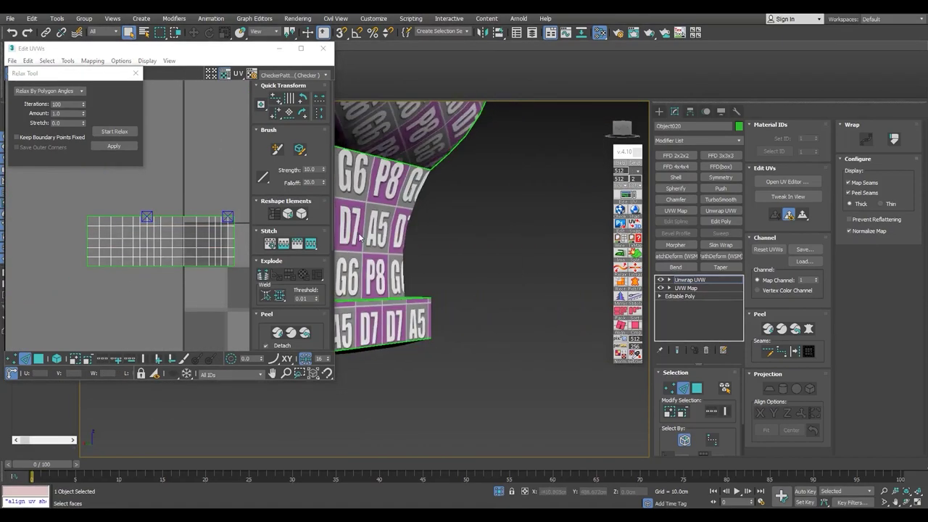
pyautogui.keyDown('alt'); pyautogui.moveTo(450, 254); pyautogui.dragTo(513, 230, button='middle'); pyautogui.keyUp('alt')
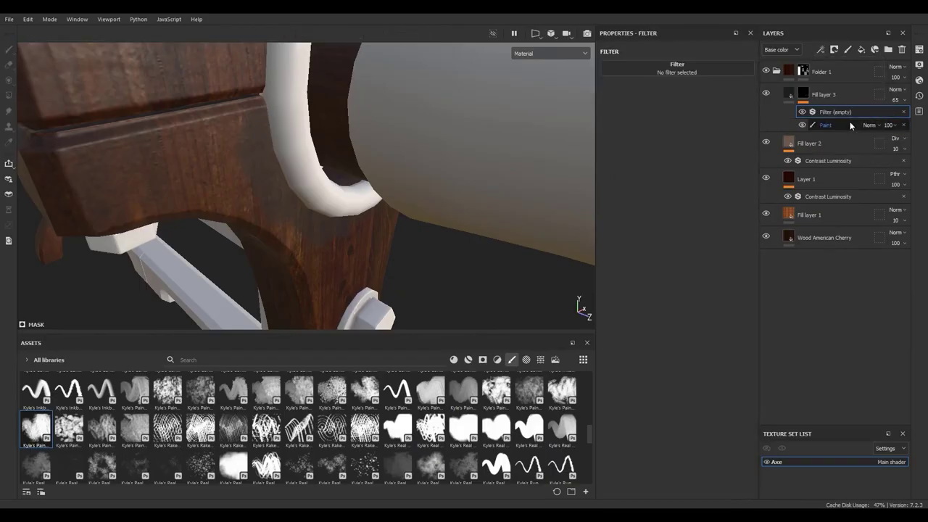
# - Add a Blur filter effect with intensity 1.5 to Fill layer 3
pyautogui.click(677, 68)
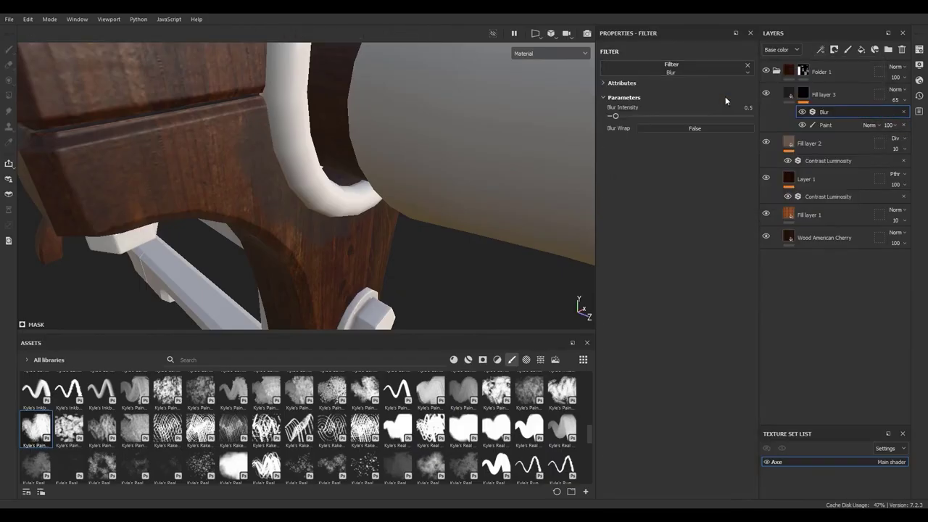
pyautogui.keyDown('alt'); pyautogui.moveTo(435, 182); pyautogui.dragTo(310, 208); pyautogui.keyUp('alt')
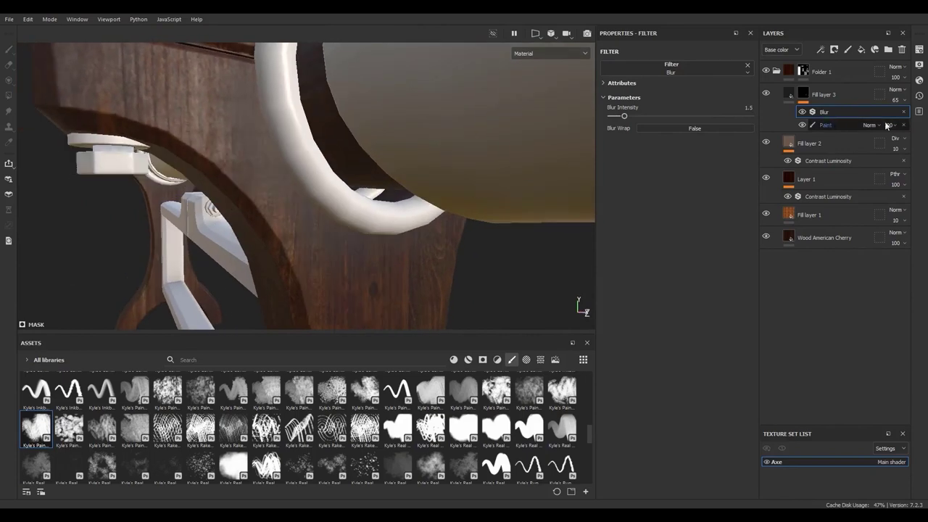
pyautogui.rightClick(803, 96)
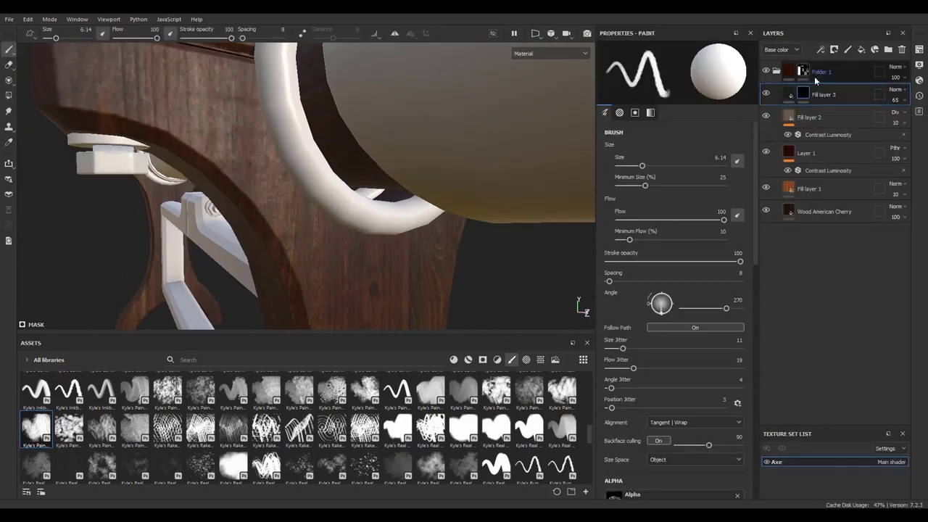
pyautogui.click(820, 50)
pyautogui.click(845, 120)
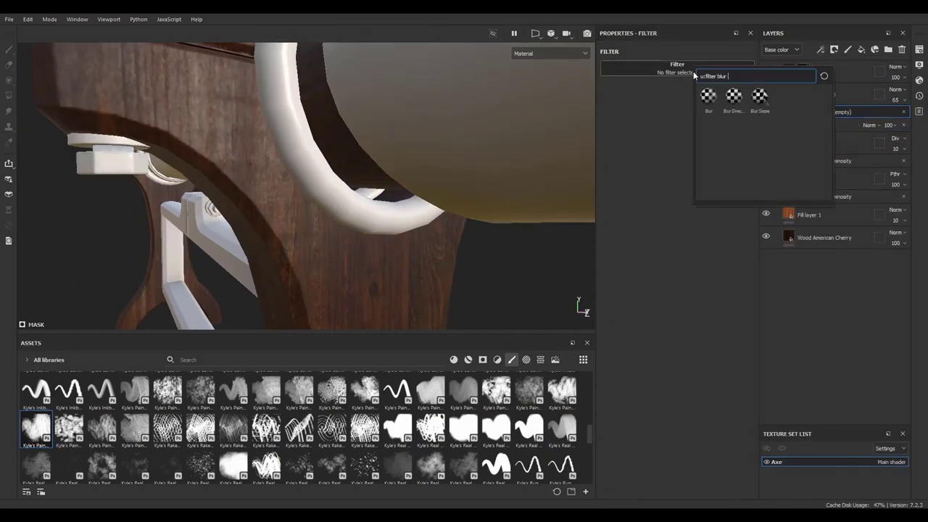
pyautogui.click(704, 102)
# - Paint Fill layer 3's Paint sub-layer mask and set its opacity to 65
pyautogui.click(825, 125)
pyautogui.keyDown('alt'); pyautogui.moveTo(326, 174); pyautogui.dragTo(277, 170); pyautogui.keyUp('alt')
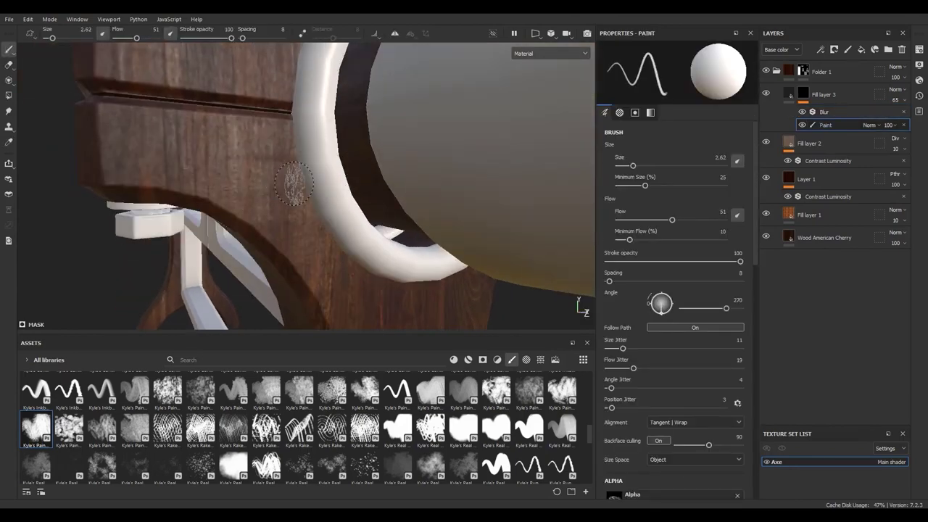
pyautogui.keyDown('alt'); pyautogui.moveTo(356, 278); pyautogui.dragTo(305, 239); pyautogui.keyUp('alt')
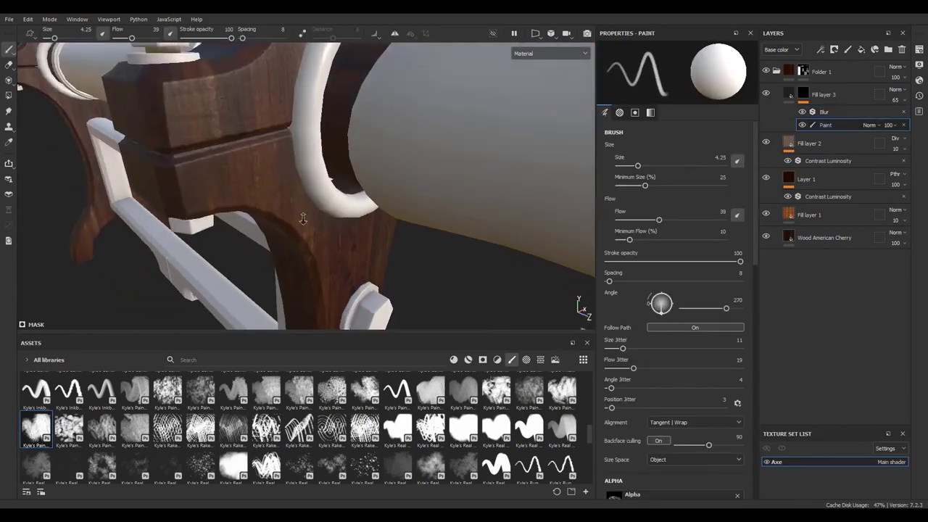
pyautogui.moveTo(924, 117); pyautogui.dragTo(908, 117)
pyautogui.keyDown('alt'); pyautogui.moveTo(341, 210); pyautogui.dragTo(289, 189); pyautogui.keyUp('alt')
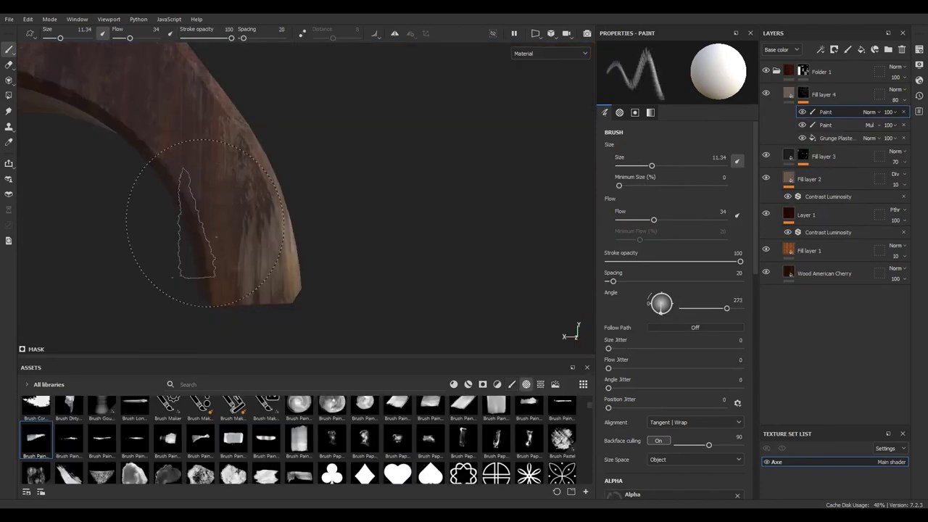
# - Brush streaks along the stand's wooden arches and legs from several angles
pyautogui.keyDown('alt'); pyautogui.moveTo(219, 186); pyautogui.dragTo(180, 248); pyautogui.keyUp('alt')
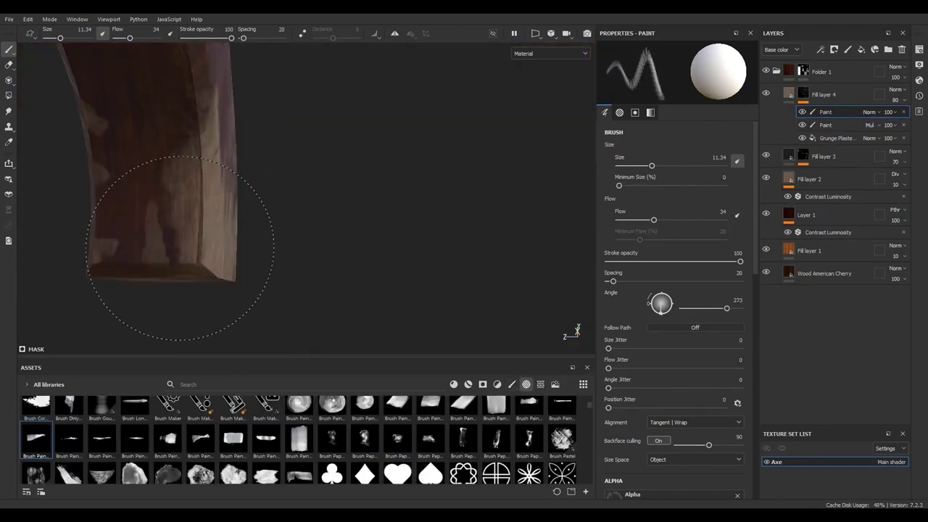
pyautogui.keyDown('alt'); pyautogui.moveTo(109, 259); pyautogui.dragTo(238, 228); pyautogui.keyUp('alt')
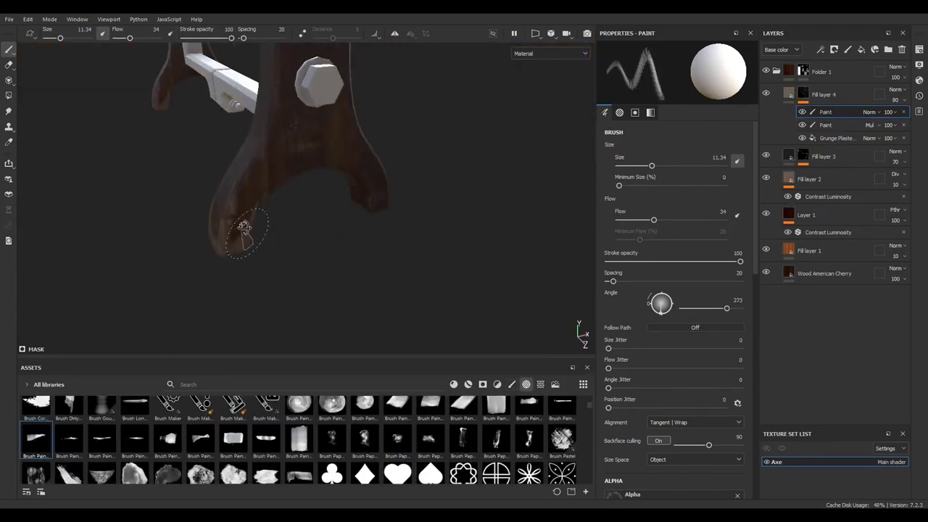
pyautogui.keyDown('alt'); pyautogui.moveTo(238, 227); pyautogui.dragTo(188, 250, button='right'); pyautogui.keyUp('alt')
pyautogui.keyDown('alt'); pyautogui.moveTo(187, 249); pyautogui.dragTo(342, 259); pyautogui.keyUp('alt')
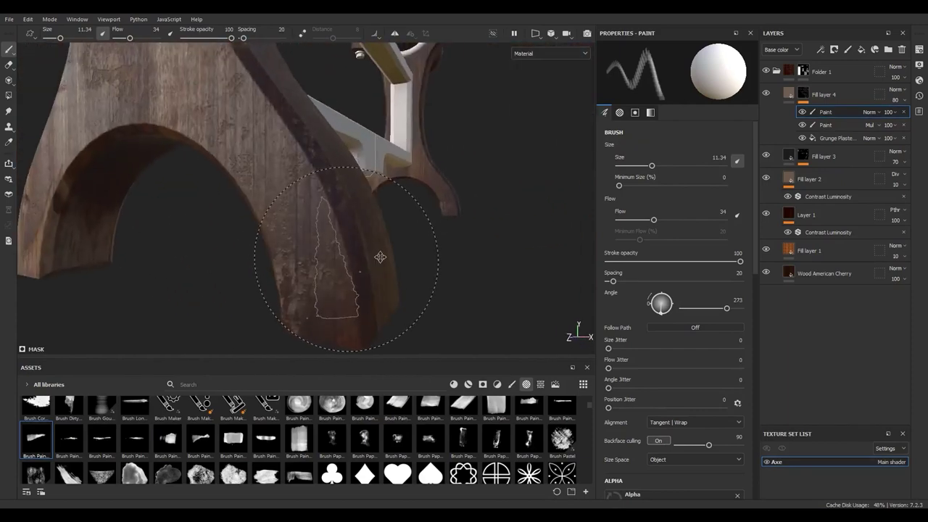
pyautogui.moveTo(381, 288)
pyautogui.keyDown('alt'); pyautogui.mouseDown()
pyautogui.moveTo(425, 290)
pyautogui.moveTo(425, 270)
pyautogui.moveTo(392, 261)
pyautogui.moveTo(363, 276)
pyautogui.mouseUp(); pyautogui.keyUp('alt')
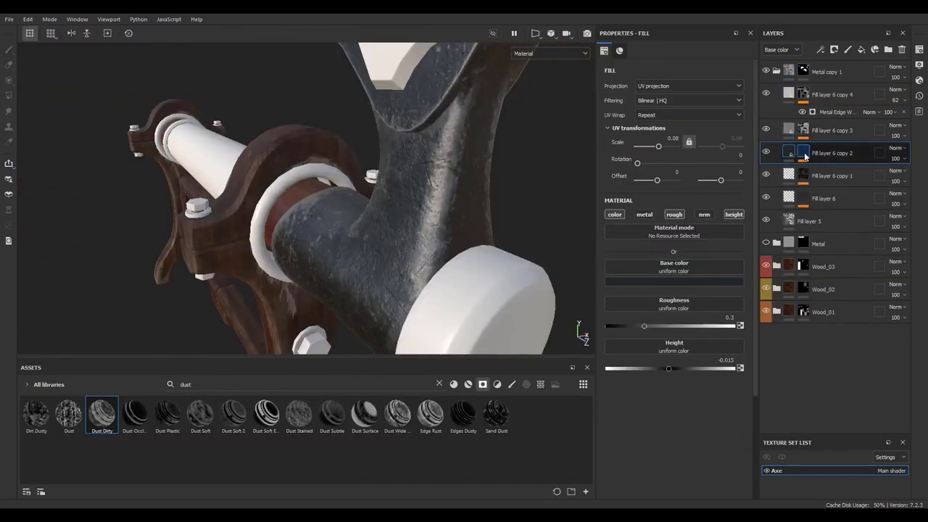
# - Set the Grunge Scratches Rough mask to Dust Intensity 0.5 and Dust Tiling 1
pyautogui.keyDown('alt'); pyautogui.moveTo(363, 308); pyautogui.dragTo(676, 420, button='right'); pyautogui.keyUp('alt')
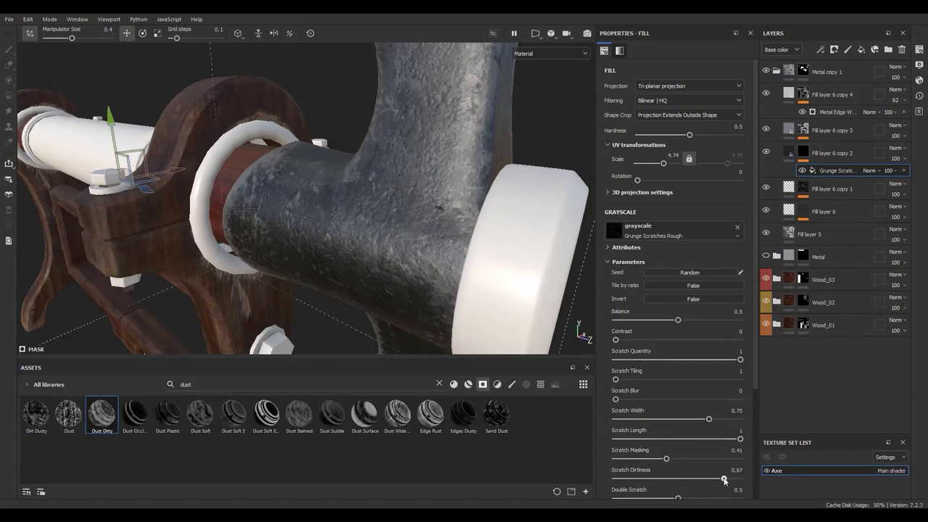
pyautogui.keyDown('alt'); pyautogui.moveTo(426, 302); pyautogui.dragTo(508, 341); pyautogui.keyUp('alt')
pyautogui.scroll(-2, 708, 443)
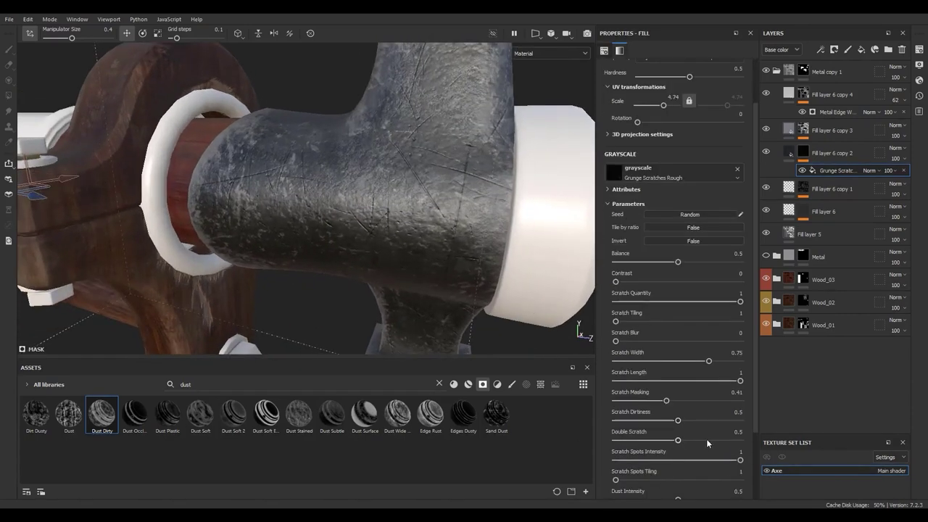
pyautogui.scroll(-1, 743, 430)
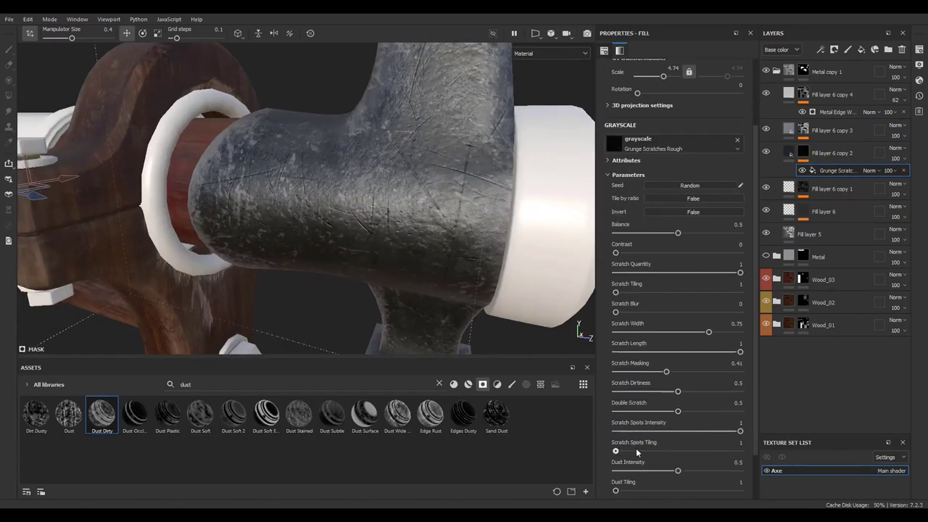
pyautogui.moveTo(801, 475); pyautogui.dragTo(686, 483)
pyautogui.scroll(-1, 686, 484)
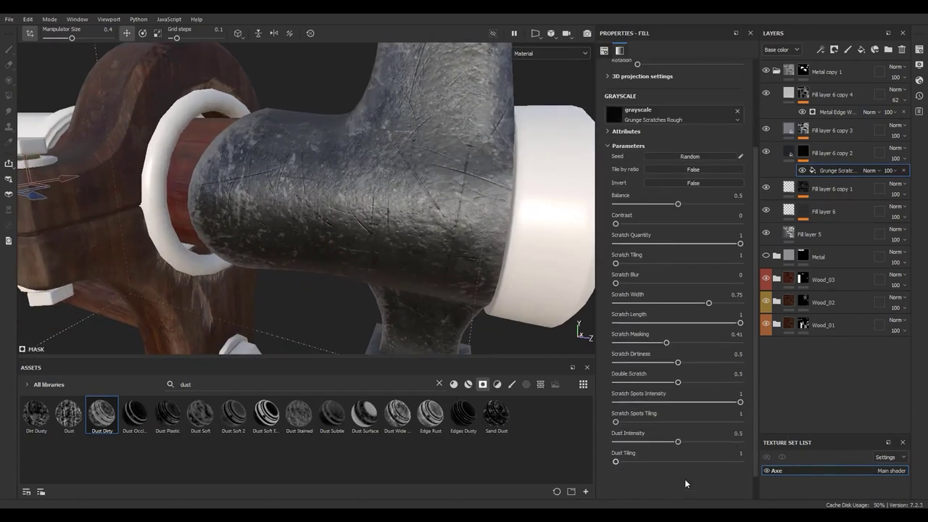
pyautogui.moveTo(732, 462); pyautogui.dragTo(616, 462)
pyautogui.scroll(-3, 326, 218)
# - Select Fill layer 6 copy 4 and edit its Base color toward mid grey
pyautogui.moveTo(327, 218)
pyautogui.keyDown('alt'); pyautogui.mouseDown()
pyautogui.moveTo(423, 264)
pyautogui.moveTo(363, 239)
pyautogui.mouseUp(); pyautogui.keyUp('alt')
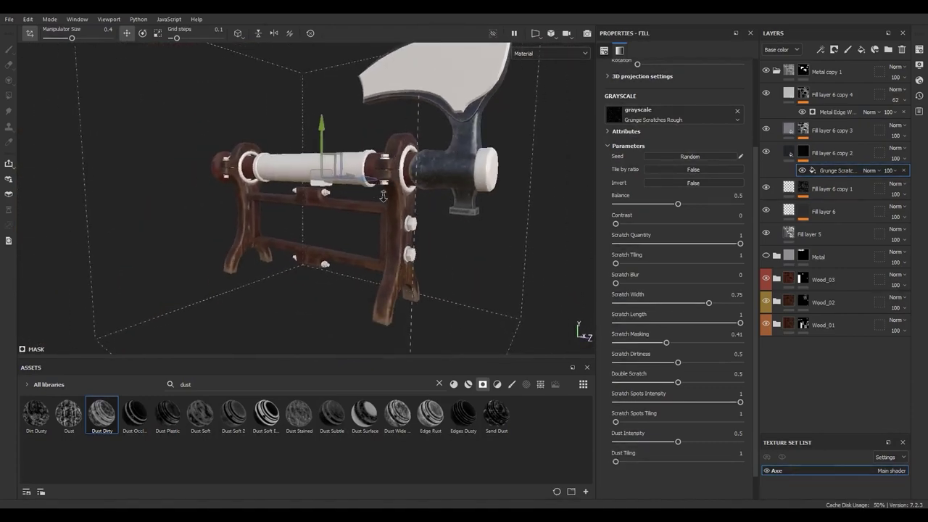
pyautogui.scroll(4, 326, 217)
pyautogui.click(830, 95)
pyautogui.click(674, 165)
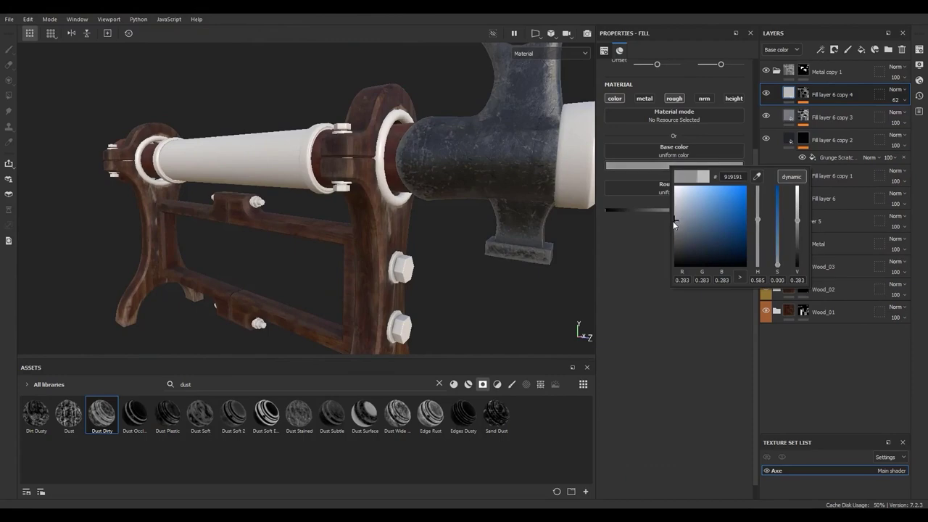
# - Add a new fill layer above Fill layer 6 copy 4
pyautogui.scroll(-3, 431, 197)
pyautogui.scroll(1, 431, 197)
pyautogui.scroll(3, 489, 205)
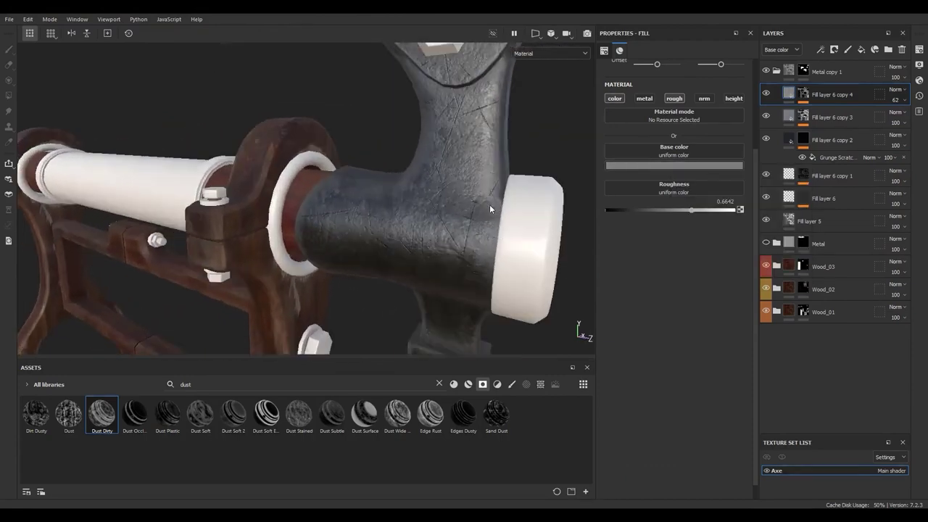
pyautogui.scroll(2, 489, 204)
pyautogui.click(861, 51)
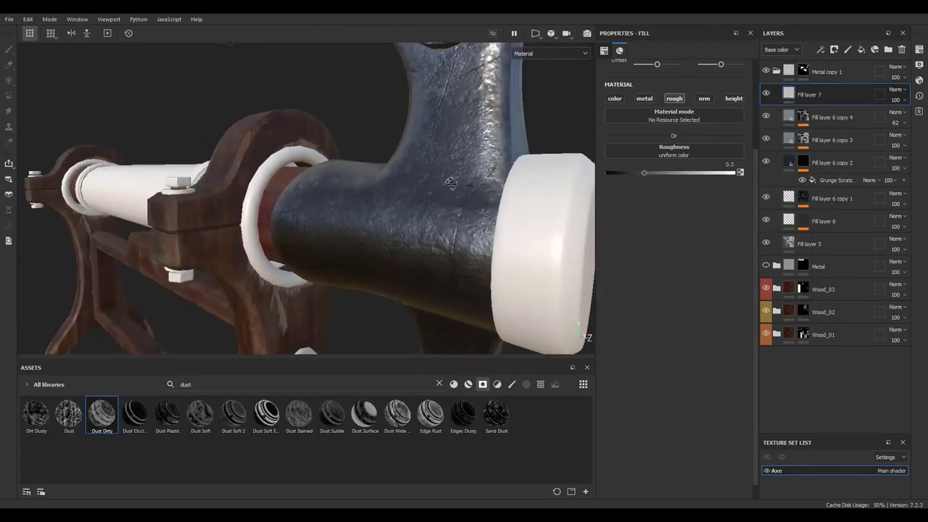
# - Give the fill layer a black mask with Grunge Leak Large, Balance 0.72
pyautogui.rightClick(825, 94)
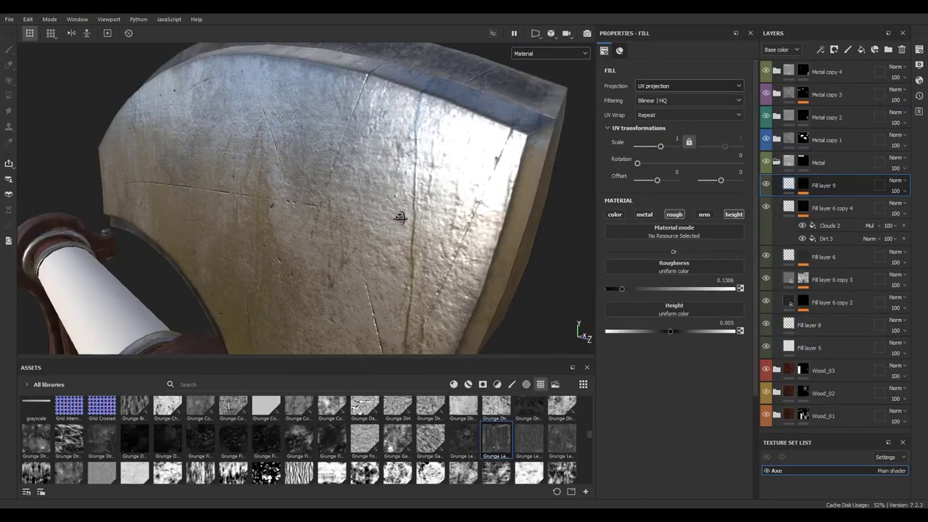
pyautogui.scroll(-5, 400, 217)
pyautogui.scroll(2, 388, 187)
pyautogui.scroll(2, 406, 211)
pyautogui.keyDown('alt'); pyautogui.moveTo(406, 217); pyautogui.dragTo(422, 233); pyautogui.keyUp('alt')
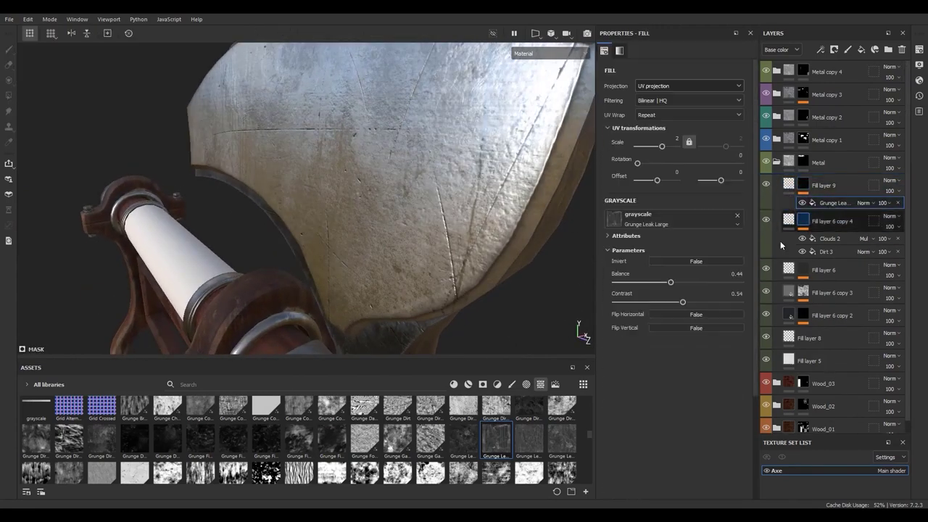
pyautogui.moveTo(670, 282); pyautogui.dragTo(705, 283)
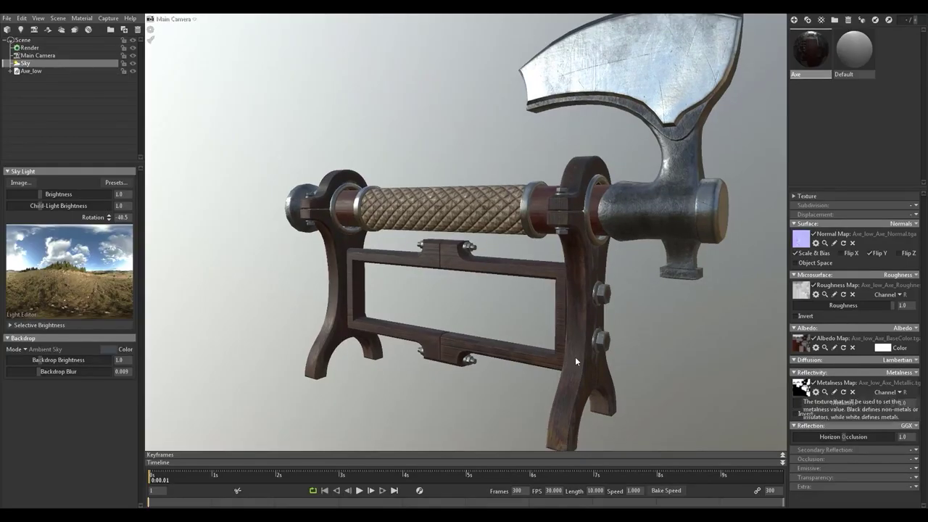
# - Switch the Sky backdrop mode to Color and pick a dark grey
pyautogui.click(44, 350)
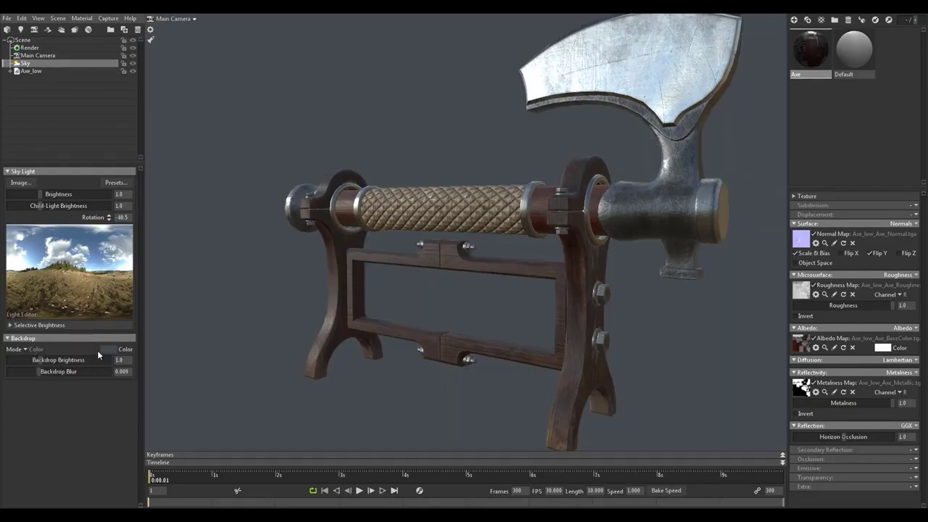
pyautogui.moveTo(377, 301); pyautogui.dragTo(406, 300)
pyautogui.click(126, 349)
pyautogui.click(157, 481)
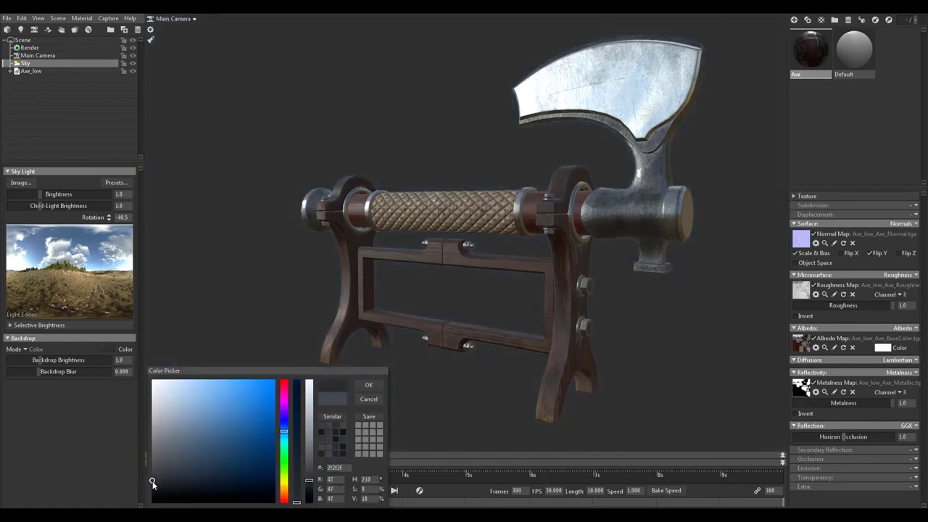
pyautogui.click(369, 385)
pyautogui.click(235, 127)
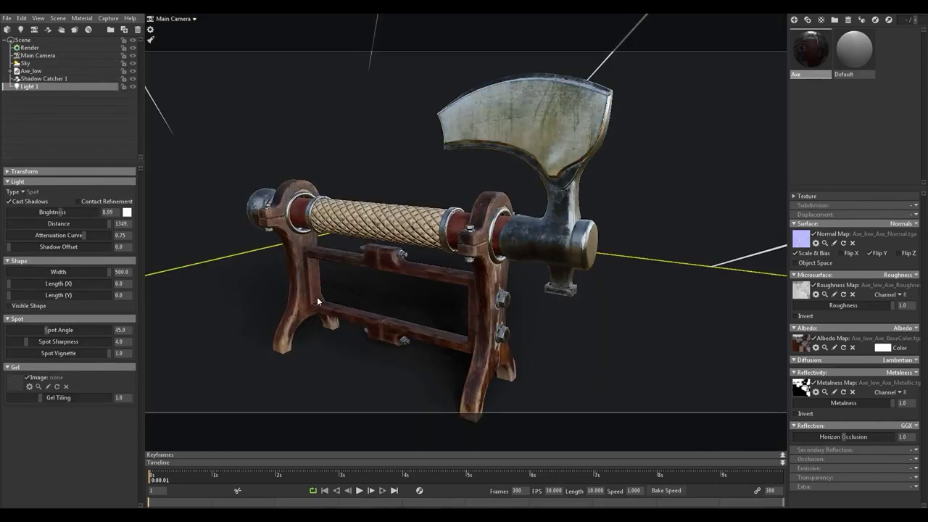
# - Lower the spot light's brightness to 5.226 and give it a warm orange colour
pyautogui.moveTo(62, 212); pyautogui.dragTo(54, 212)
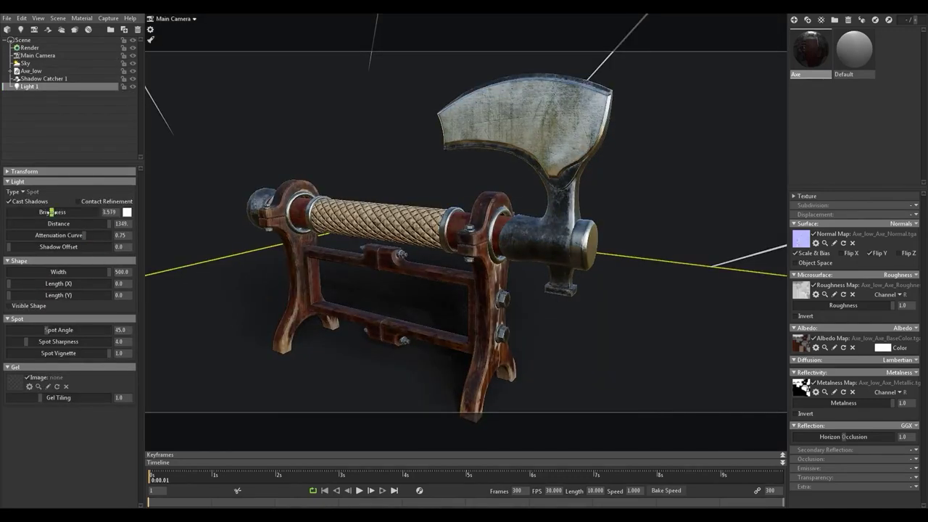
pyautogui.click(127, 212)
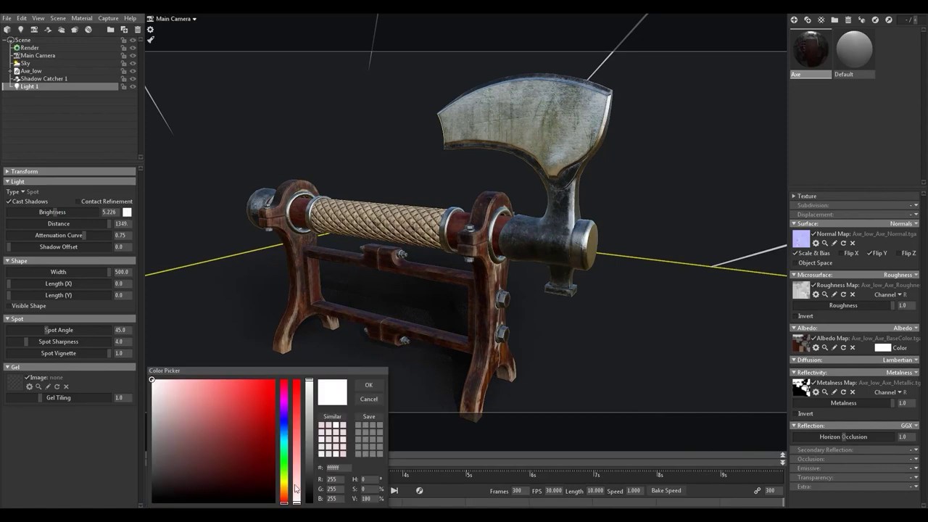
pyautogui.click(288, 489)
pyautogui.moveTo(178, 395)
pyautogui.mouseDown()
pyautogui.moveTo(261, 440)
pyautogui.moveTo(164, 388)
pyautogui.mouseUp()
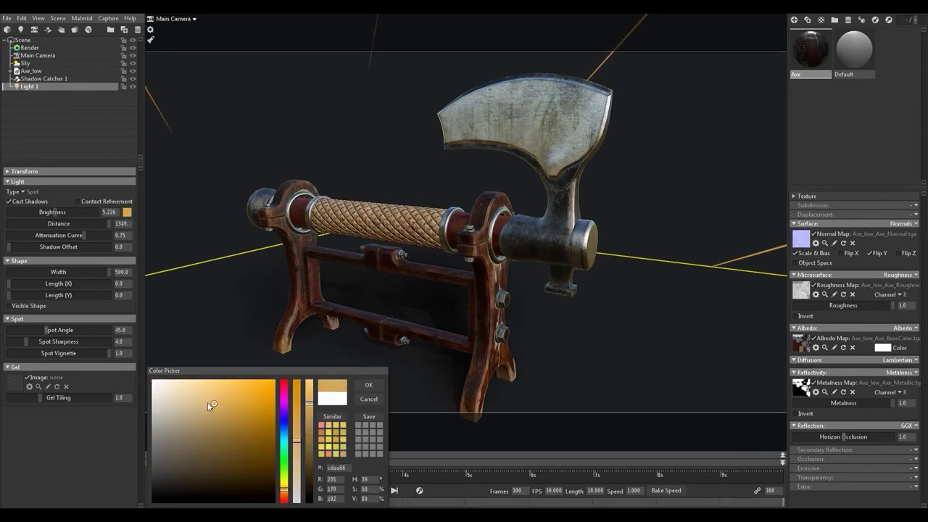